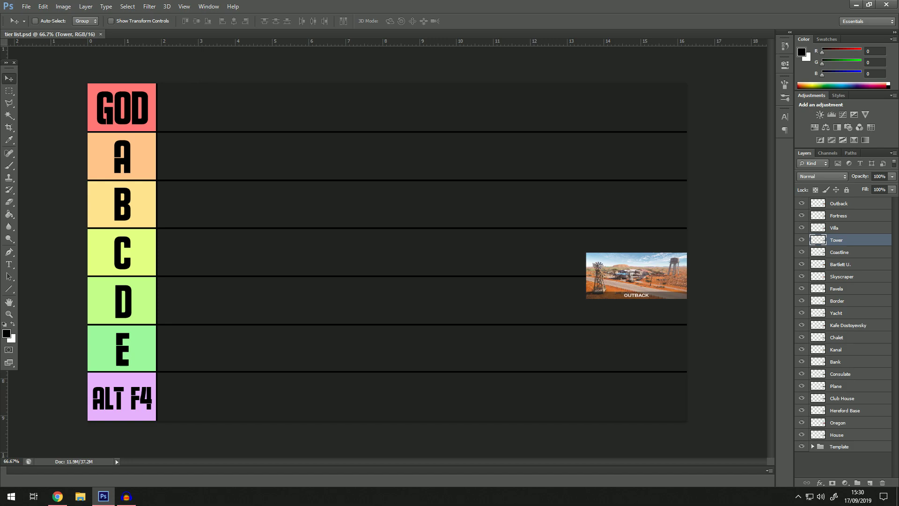
- Move the Outback image to the start of the D row and place the Fortress image directly beside it
left_click(838, 203)
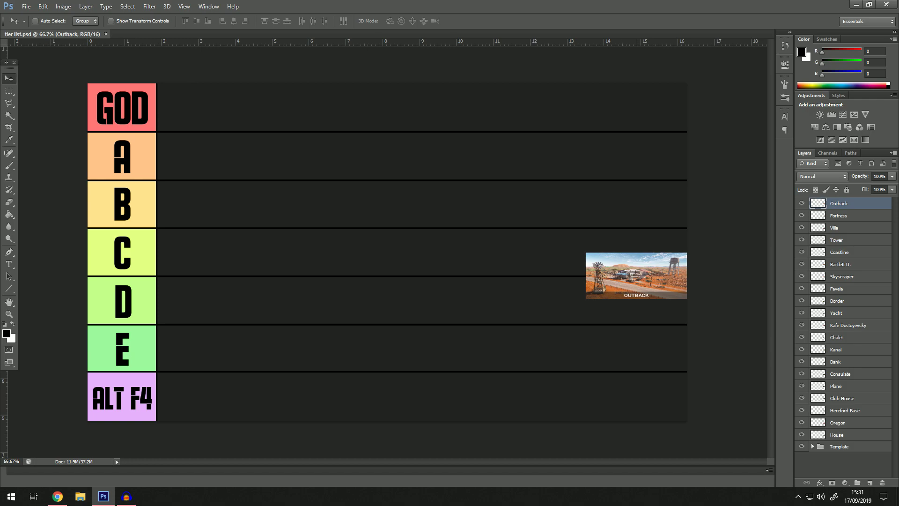
left_click_drag(642, 257, 213, 281)
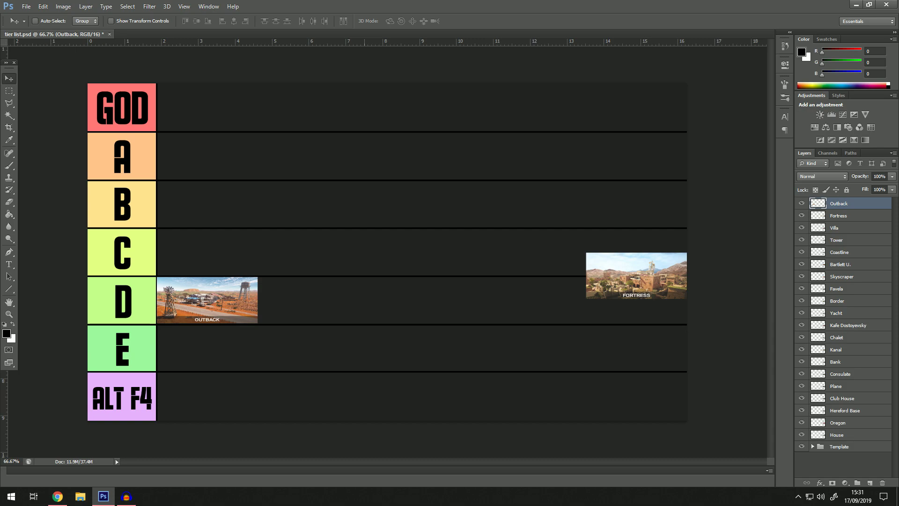
left_click(839, 215)
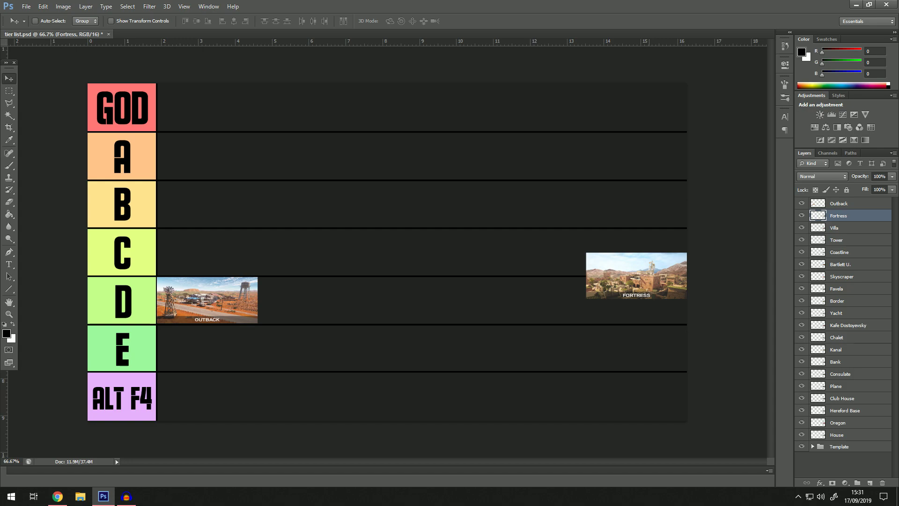
left_click_drag(654, 244, 325, 270)
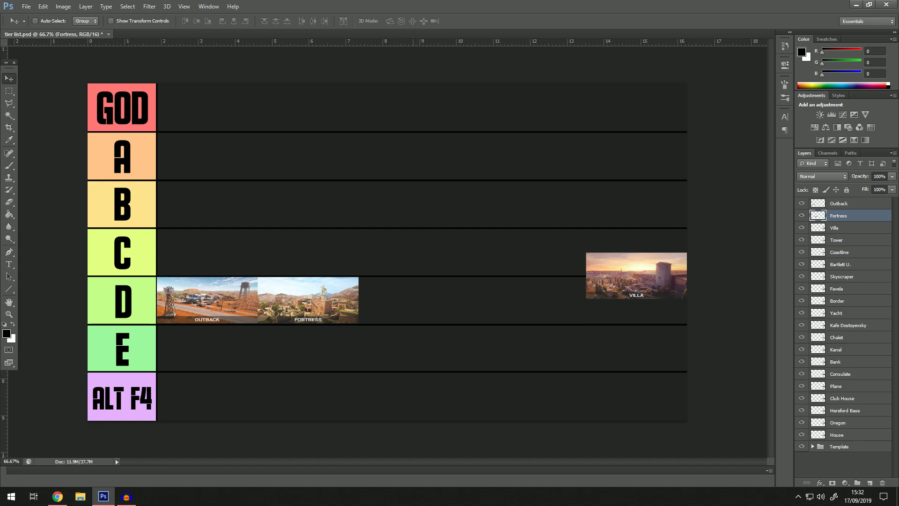
- Place the Villa image at the start of the GOD row and the Tower image at the start of the ALT F4 row
left_click(838, 227)
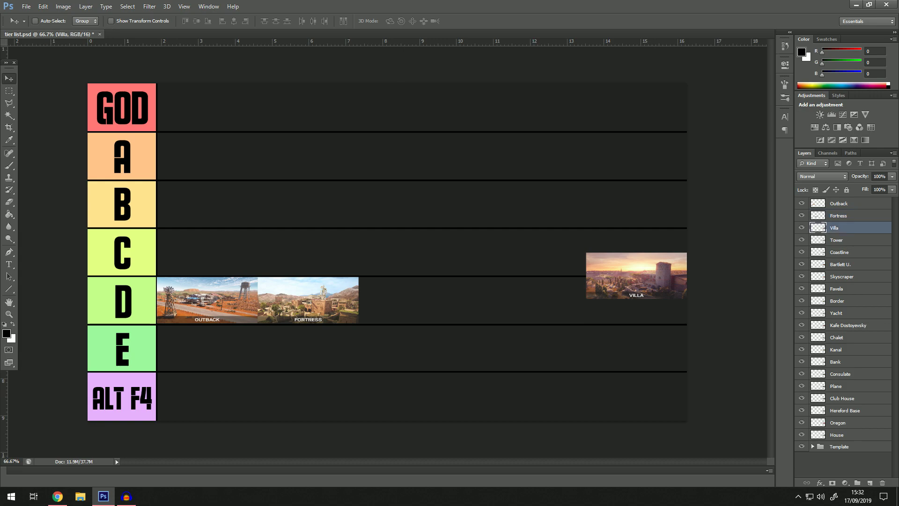
left_click_drag(653, 257, 224, 88)
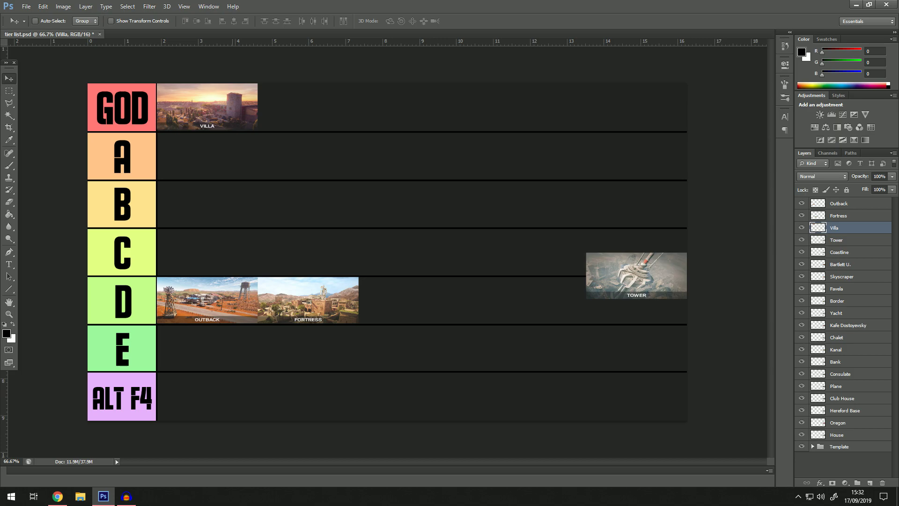
left_click(660, 260, "ctrl")
left_click_drag(660, 260, 234, 380)
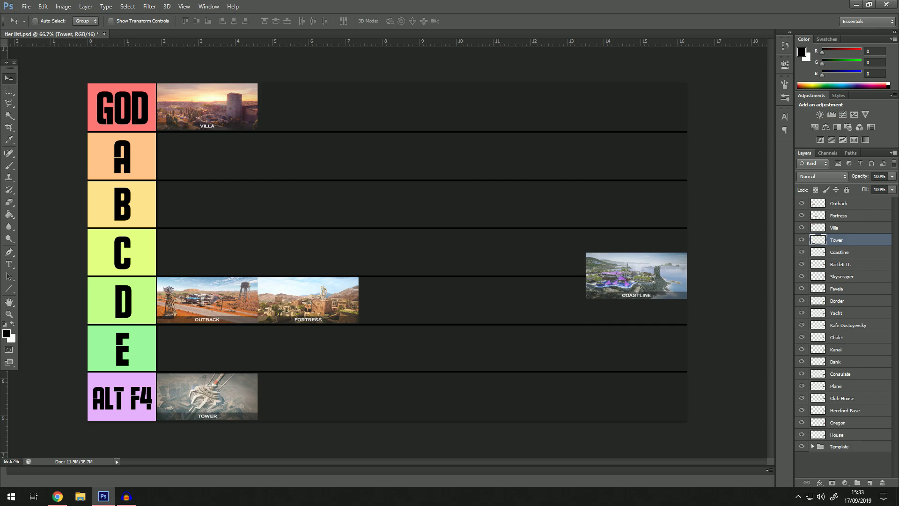
- Place the Coastline image at the start of the A row and the Bartlett U. image at the start of the E row
left_click_drag(644, 266, 215, 145)
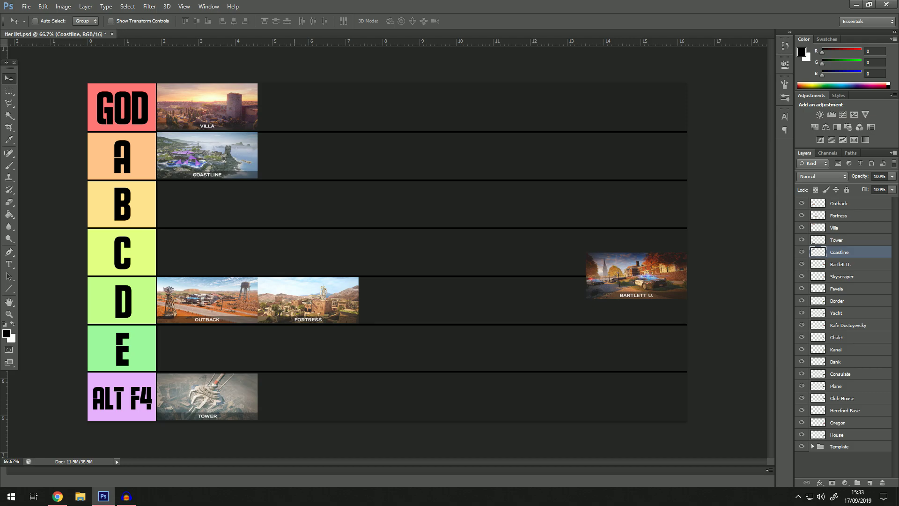
left_click(840, 264)
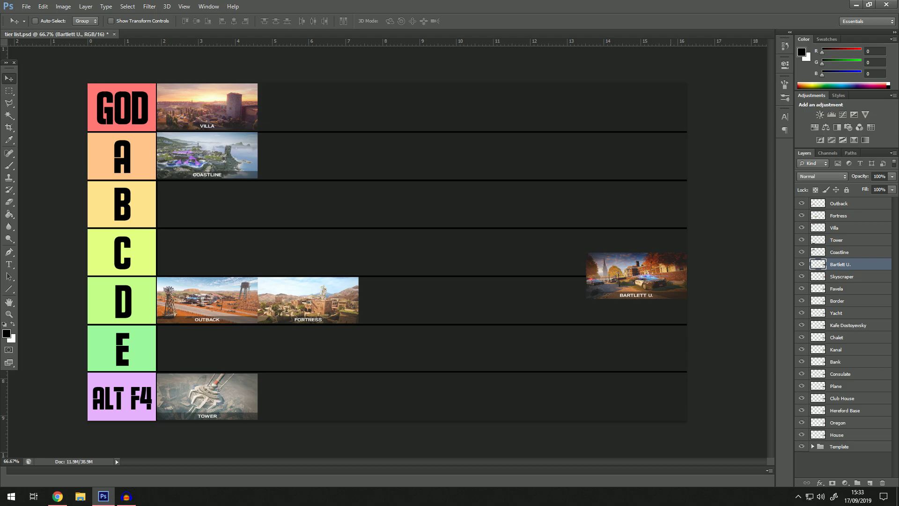
left_click_drag(658, 254, 229, 326)
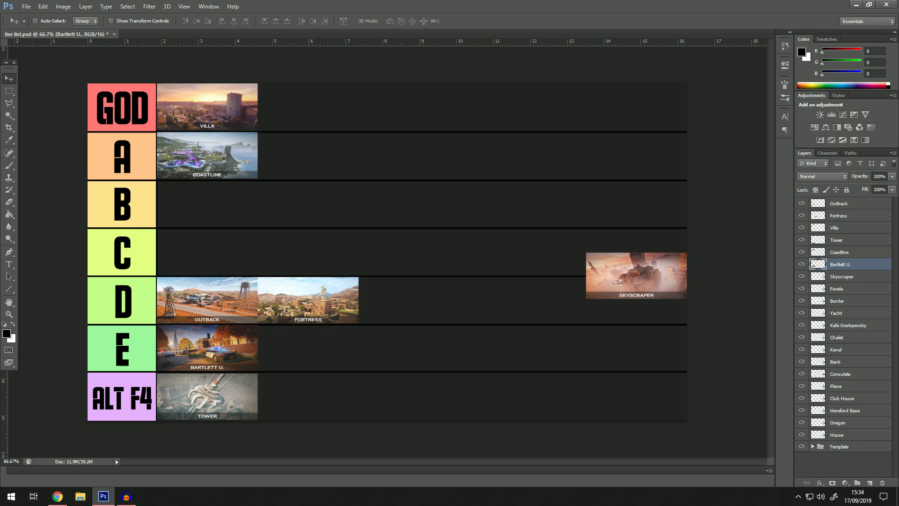
- Place the Skyscraper image at the start of the C row and the Favela image beside Bartlett U. in the E row
left_click(842, 276)
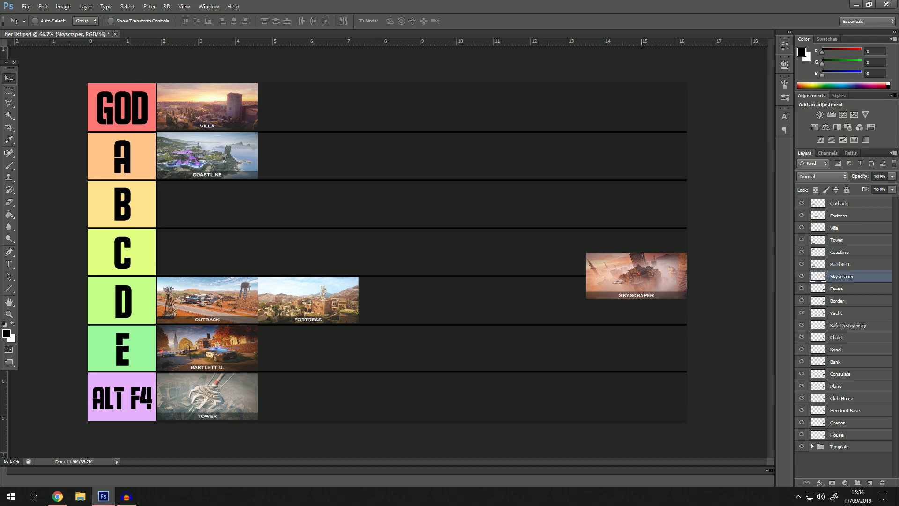
left_click_drag(644, 253, 220, 227)
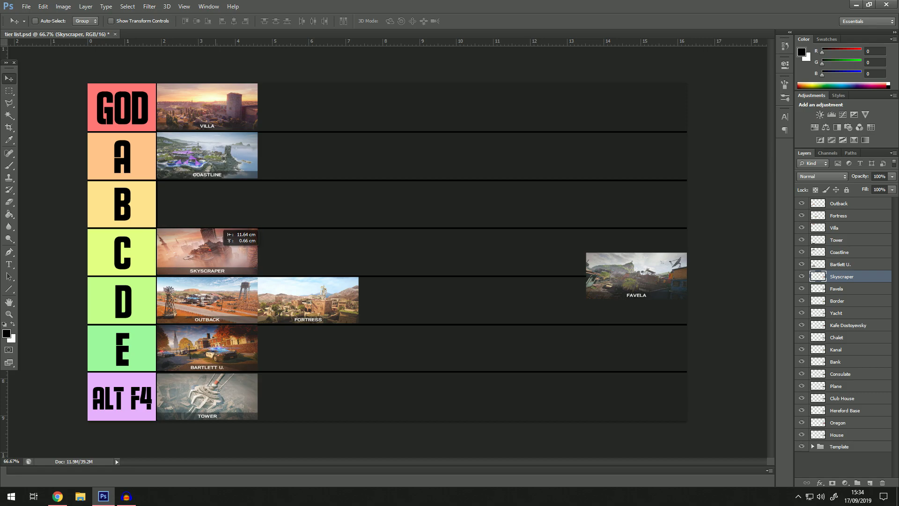
mouse_move(220, 229)
left_mouse_down()
mouse_move(412, 257)
mouse_move(428, 276)
mouse_move(334, 247)
mouse_move(220, 232)
left_mouse_up()
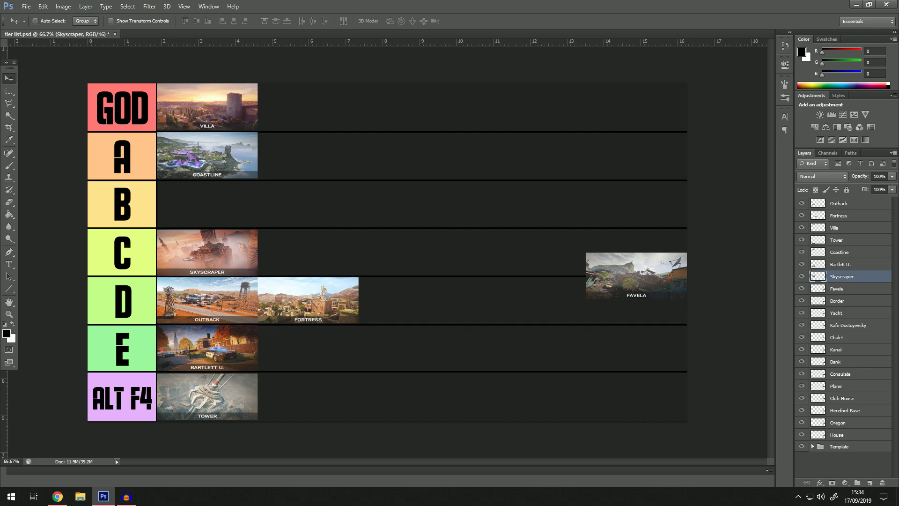
left_click(836, 288)
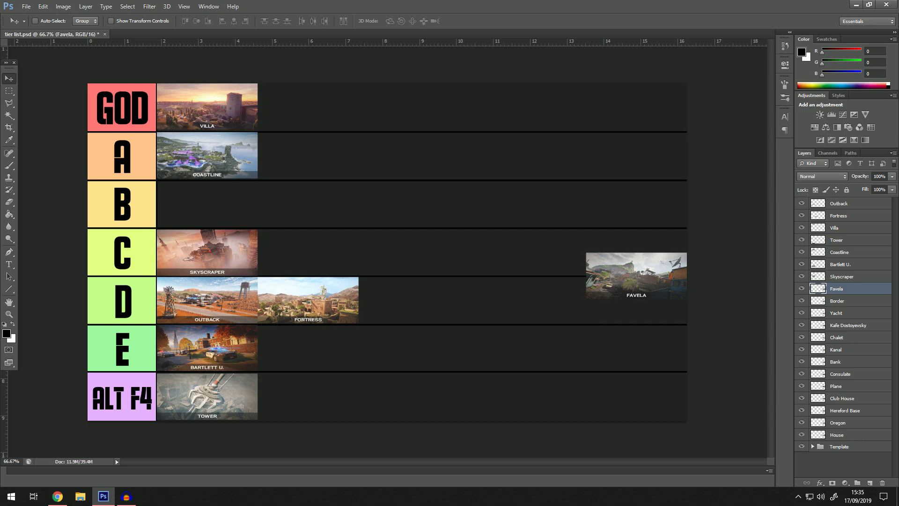
left_click_drag(637, 255, 310, 327)
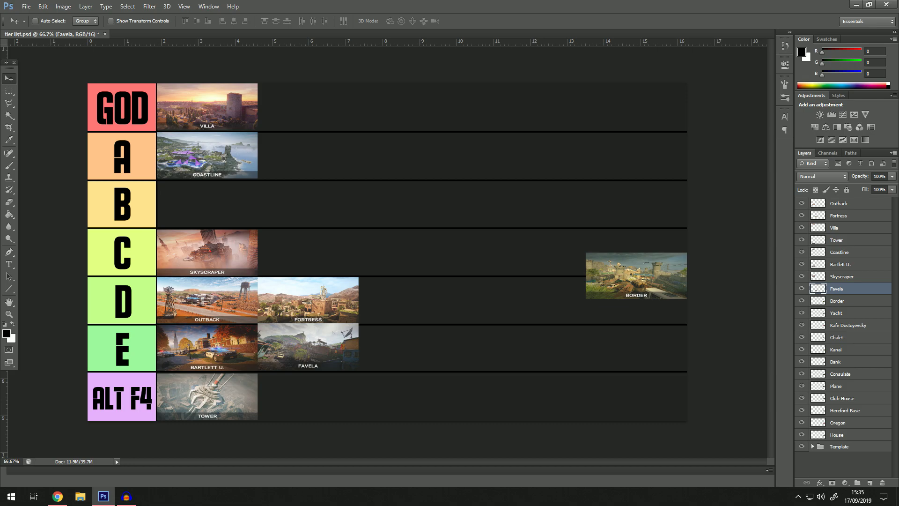
- Place the Border image beside Coastline in the A row and the Yacht image beside Favela in the E row
left_click(837, 301)
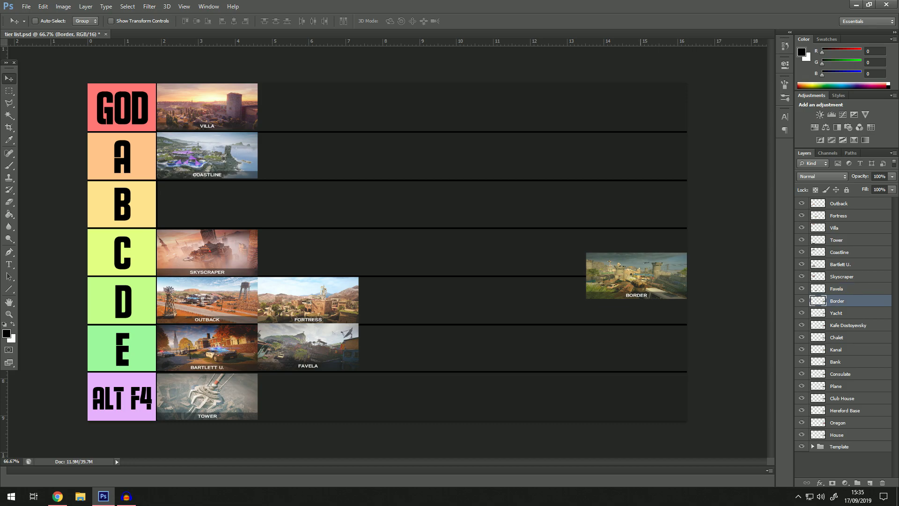
left_click_drag(642, 260, 314, 140)
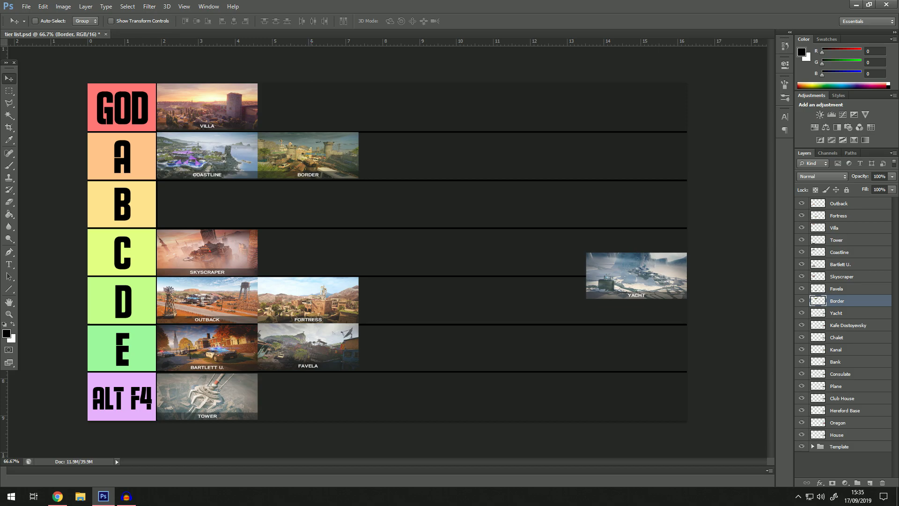
left_click_drag(310, 149, 310, 149)
left_click(836, 313)
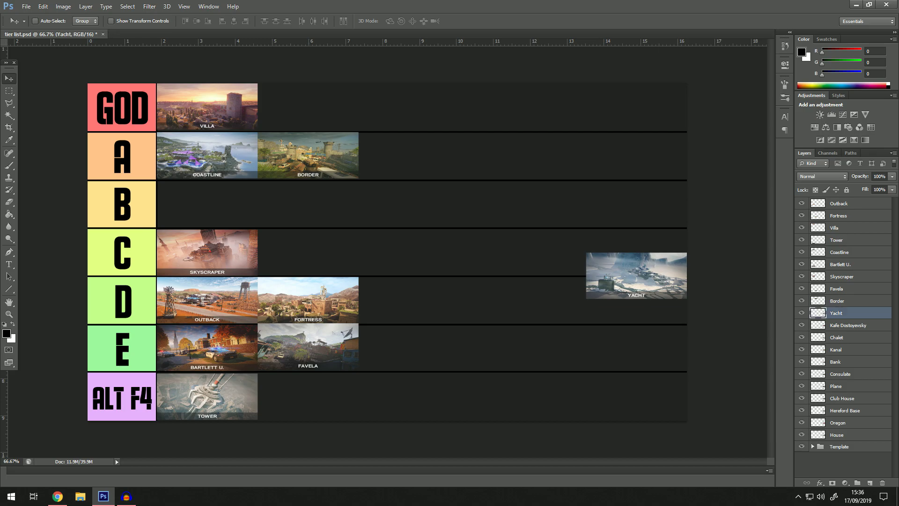
left_click_drag(640, 260, 412, 331)
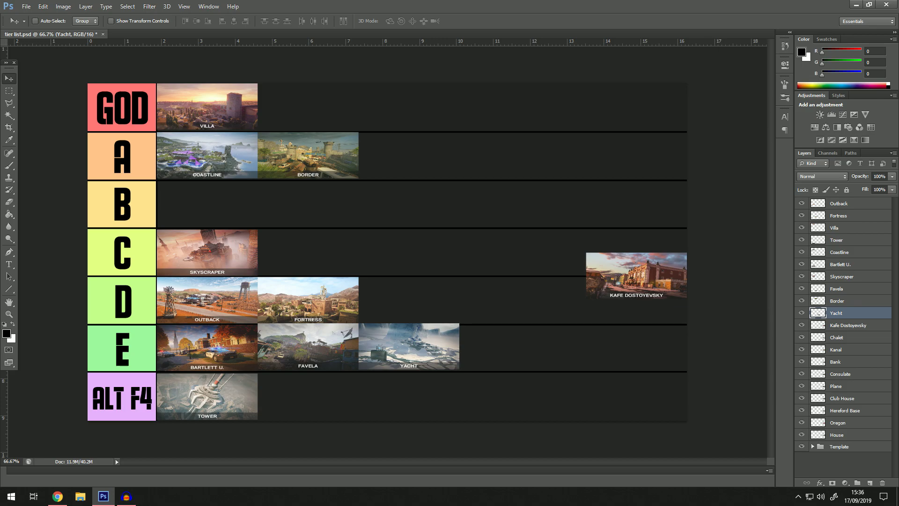
- Place the Kafe Dostoyevsky image beside Skyscraper in the C row and the Chalet image at the start of the B row
left_click(848, 325)
left_click_drag(646, 262, 590, 255)
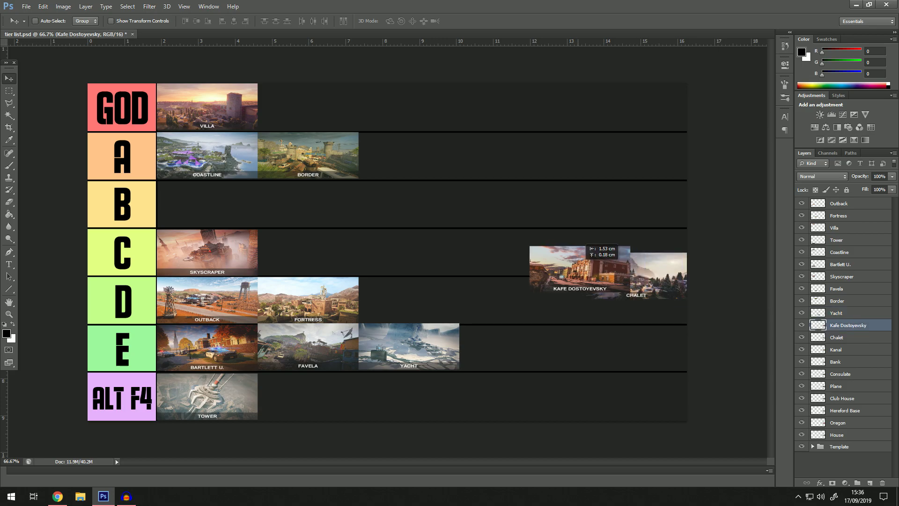
left_click_drag(590, 255, 317, 239)
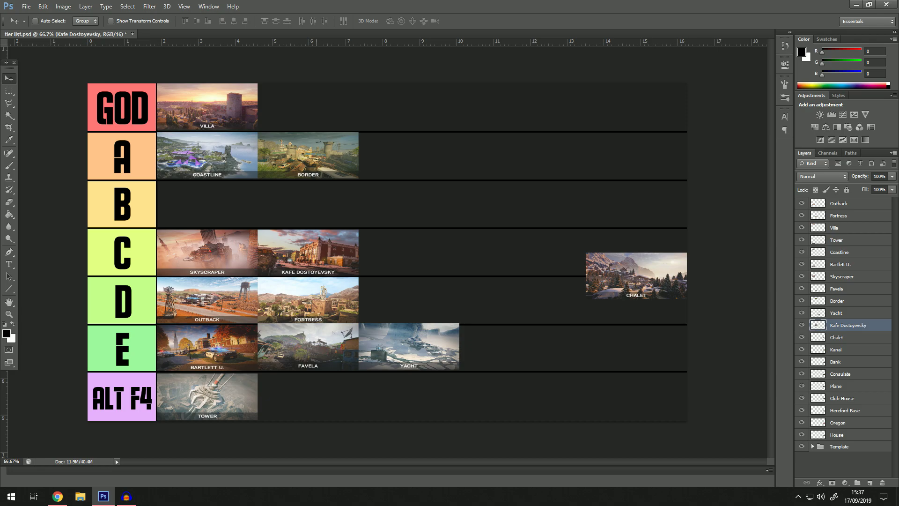
left_click_drag(653, 254, 226, 183)
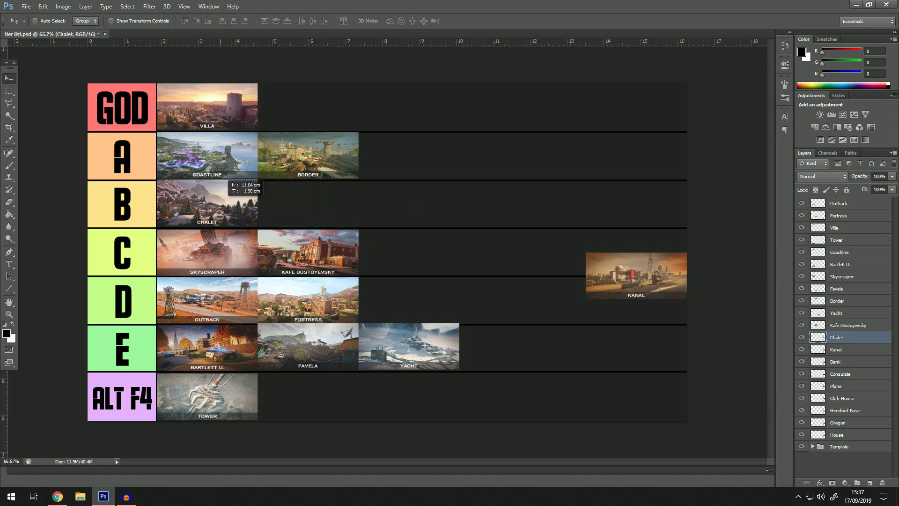
left_click_drag(224, 178, 224, 178)
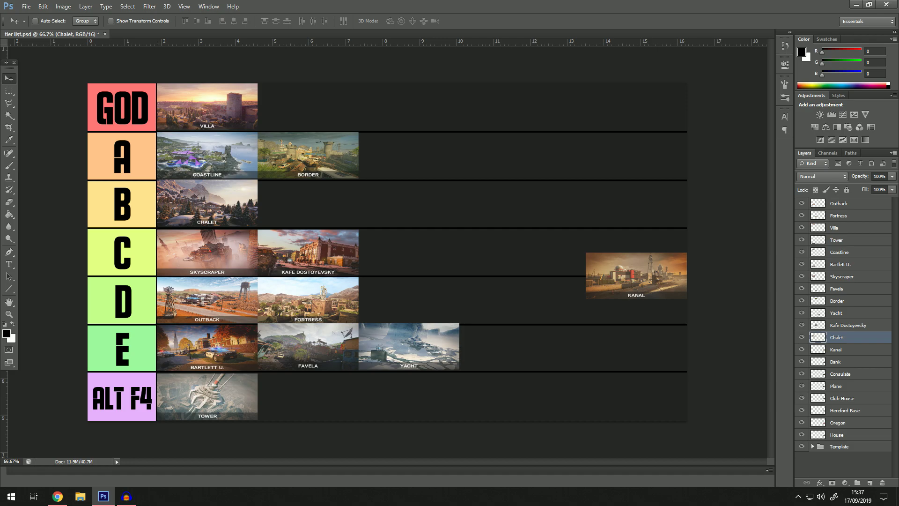
- Place the Kanal image beside Chalet in the B row and the Bank image beside Border in the A row
left_click(836, 350)
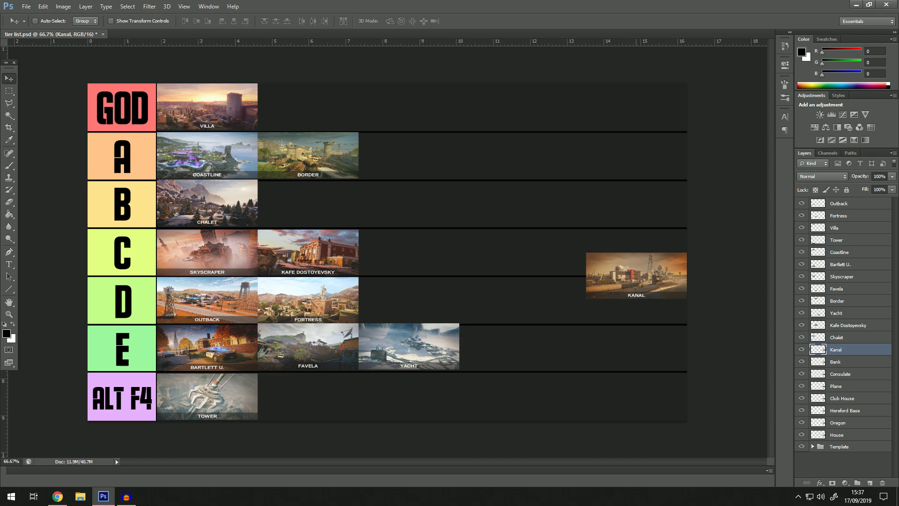
left_click_drag(641, 255, 313, 183)
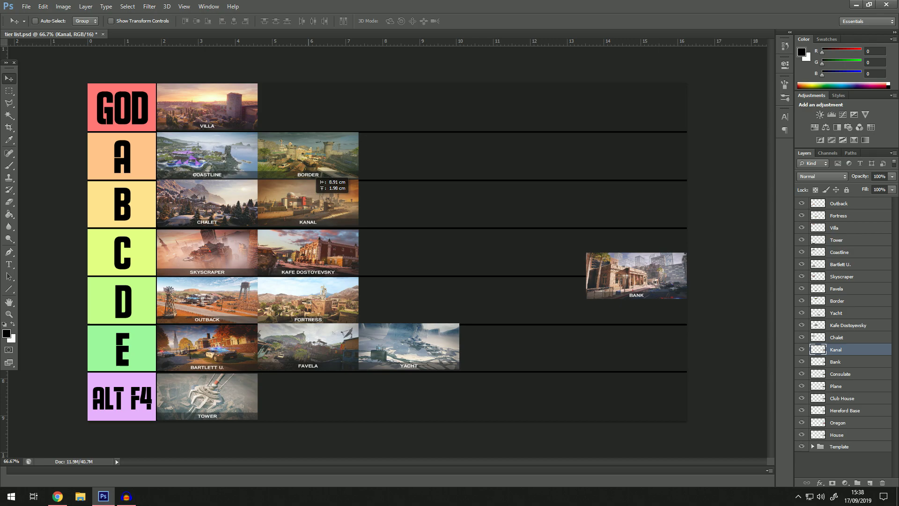
left_click_drag(312, 183, 313, 182)
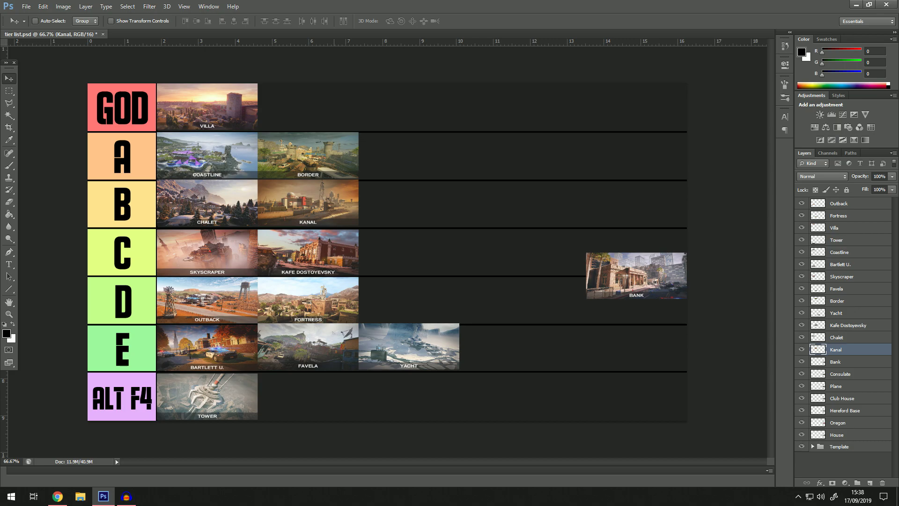
left_click(836, 362)
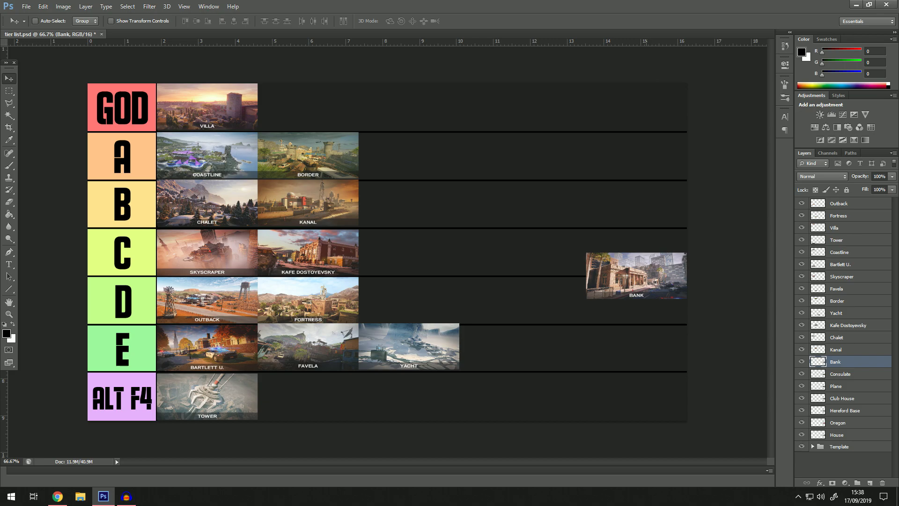
left_click_drag(651, 255, 424, 135)
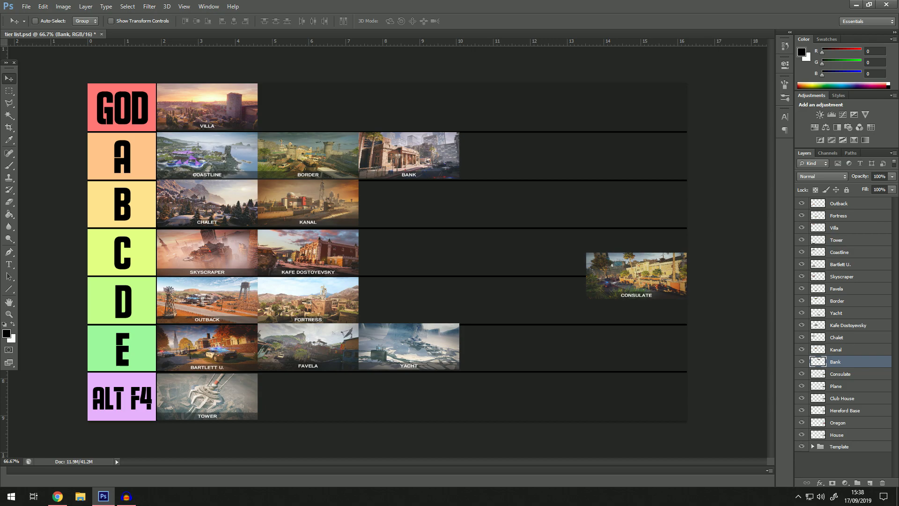
- Place the Consulate image beside Kanal in the B row and the Presidential Plane image beside Yacht in the E row
left_click(840, 374)
left_click_drag(666, 259, 437, 186)
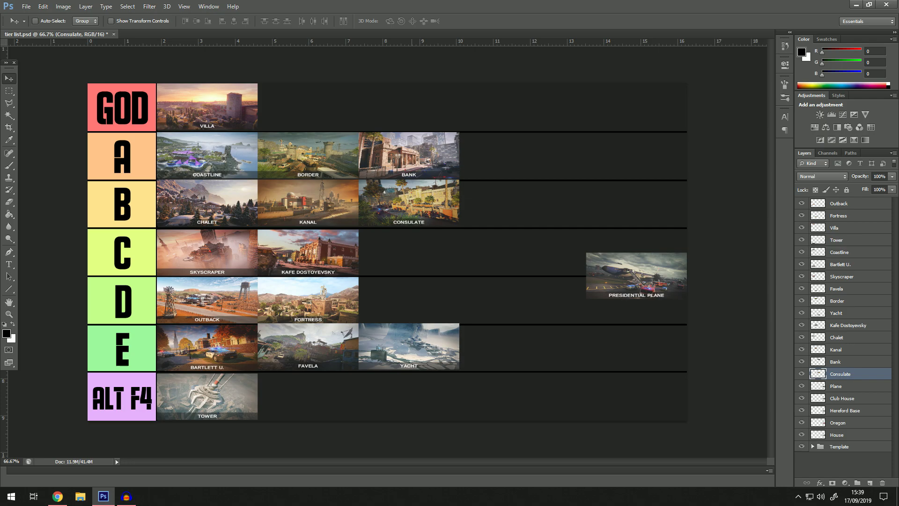
left_click(838, 385)
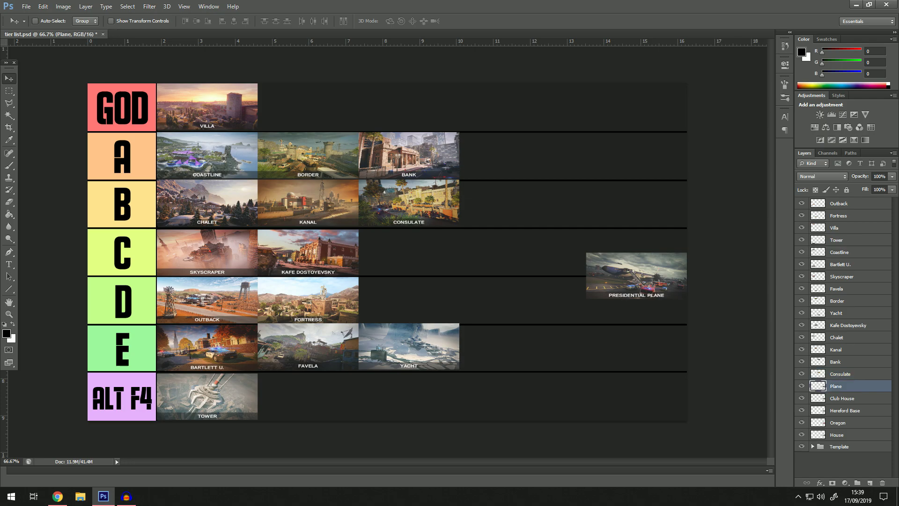
left_click_drag(642, 255, 514, 315)
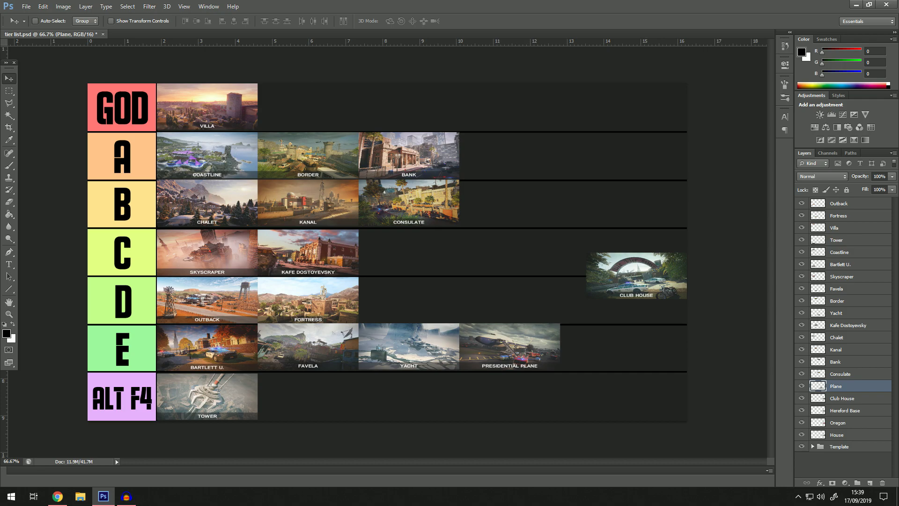
- Move the Club House image beside Consulate in the B row and align it with the other images in that row
left_click(842, 398)
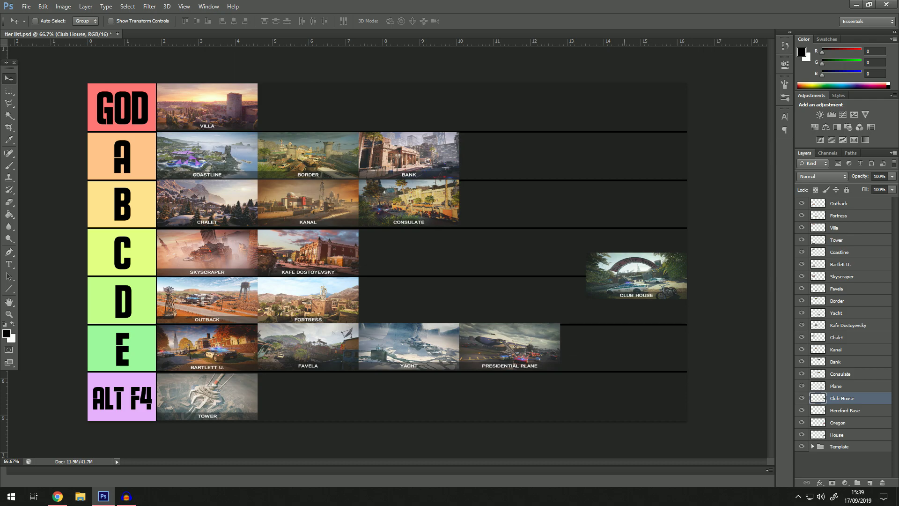
left_click_drag(642, 261, 515, 187)
mouse_move(515, 188)
left_mouse_down()
mouse_move(515, 141)
mouse_move(514, 186)
left_mouse_up()
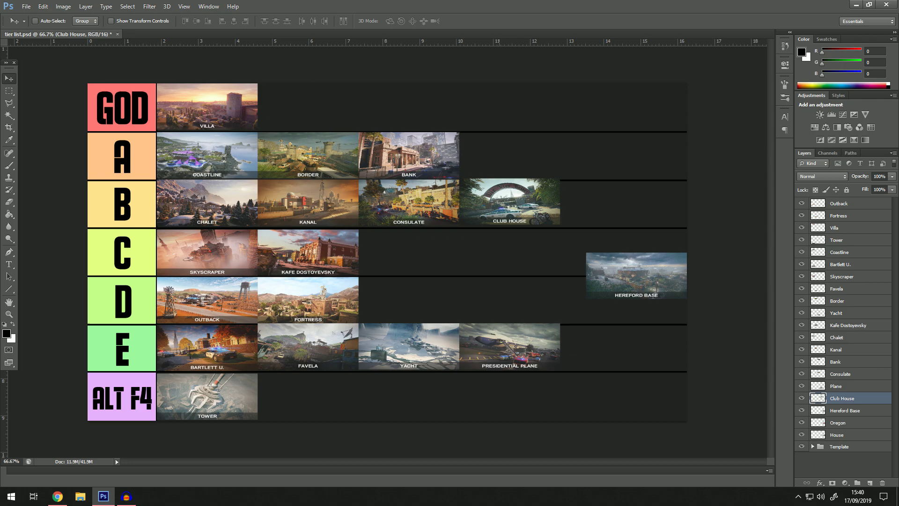
left_click_drag(553, 186, 552, 188)
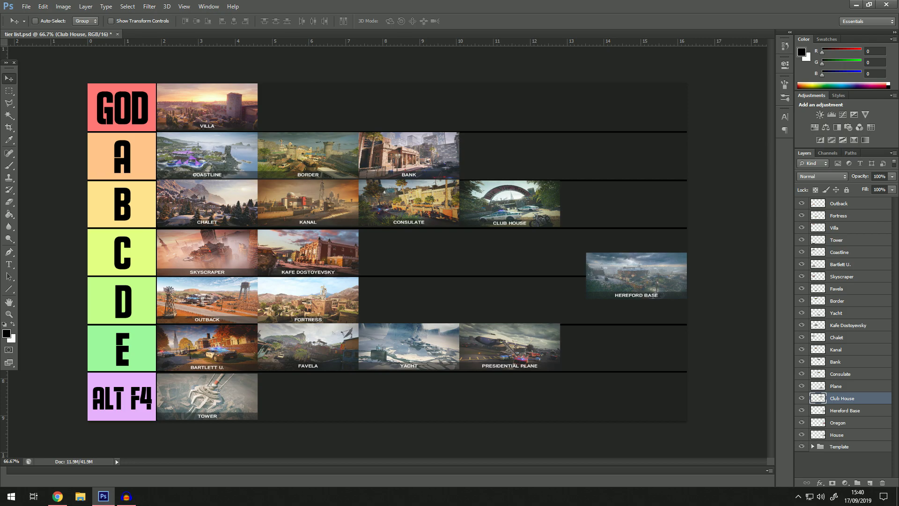
- Move the Hereford Base image into the ALT F4 row, directly beside Tower
left_click(842, 411)
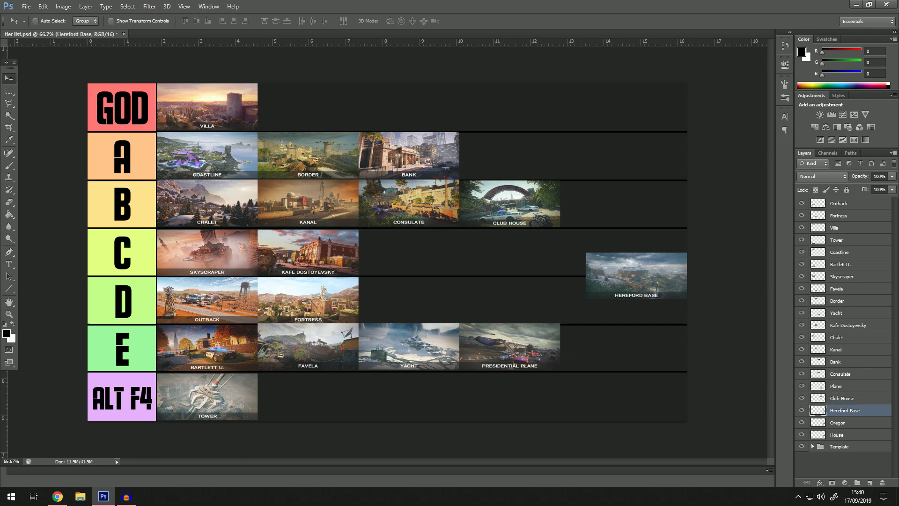
left_click_drag(649, 255, 321, 376)
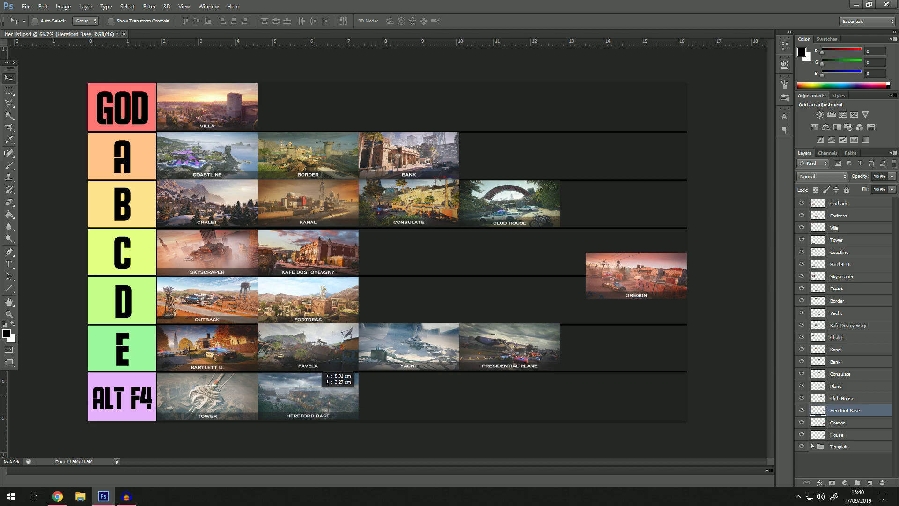
left_click_drag(320, 372, 320, 371)
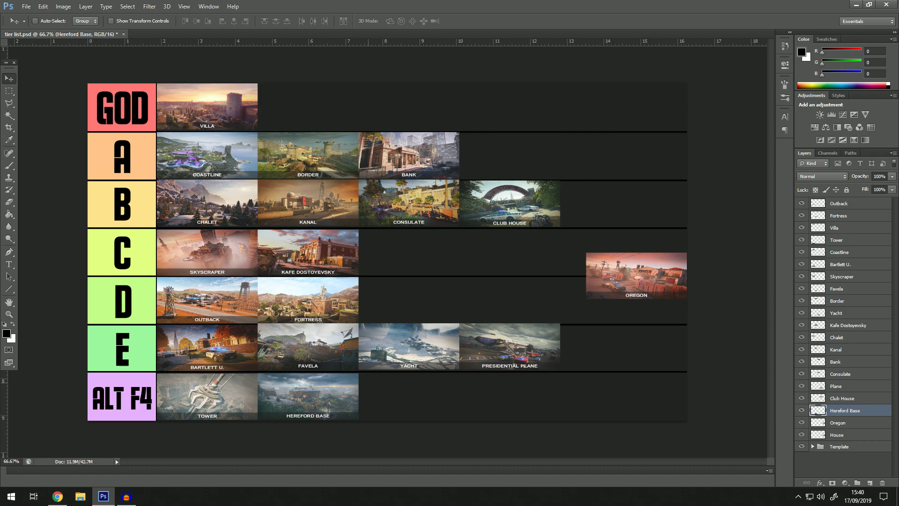
- Place the Oregon image beside Club House in the B row and the House image beside Fortress in the D row
left_click(838, 423)
left_click_drag(651, 258, 625, 186)
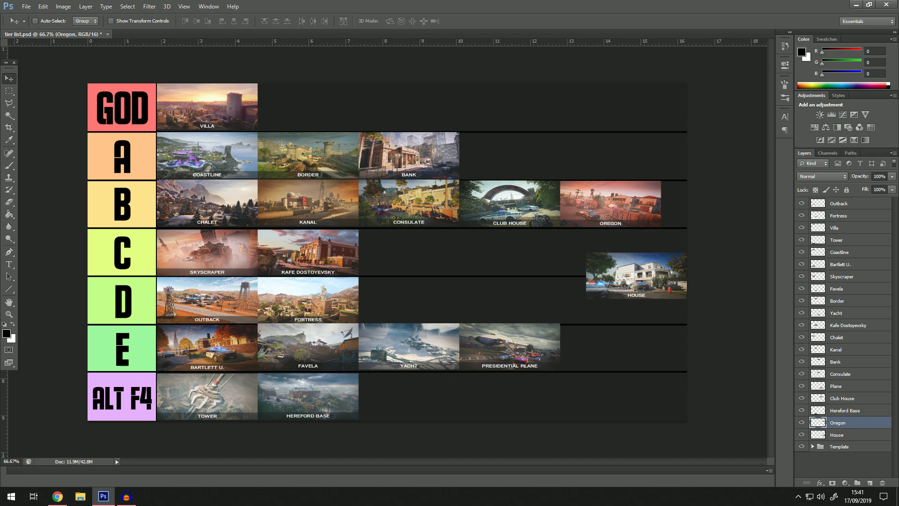
left_click(837, 434)
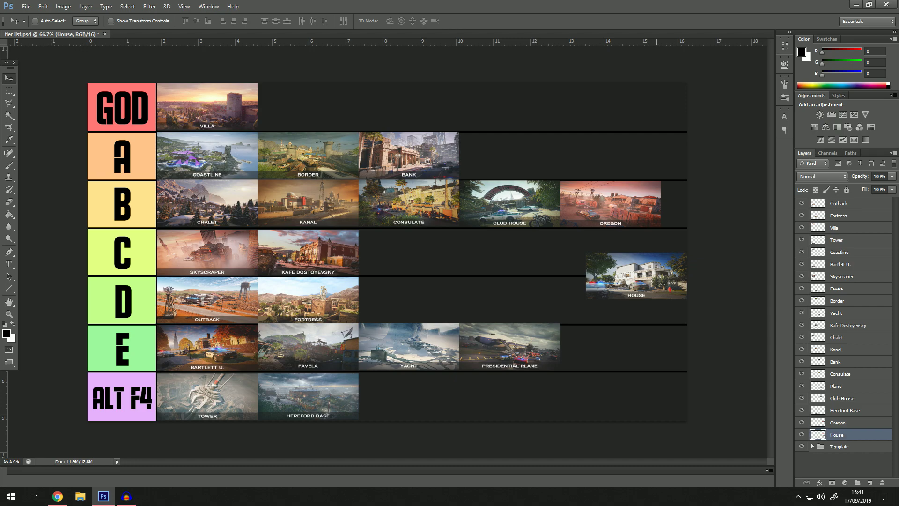
left_click_drag(644, 258, 417, 281)
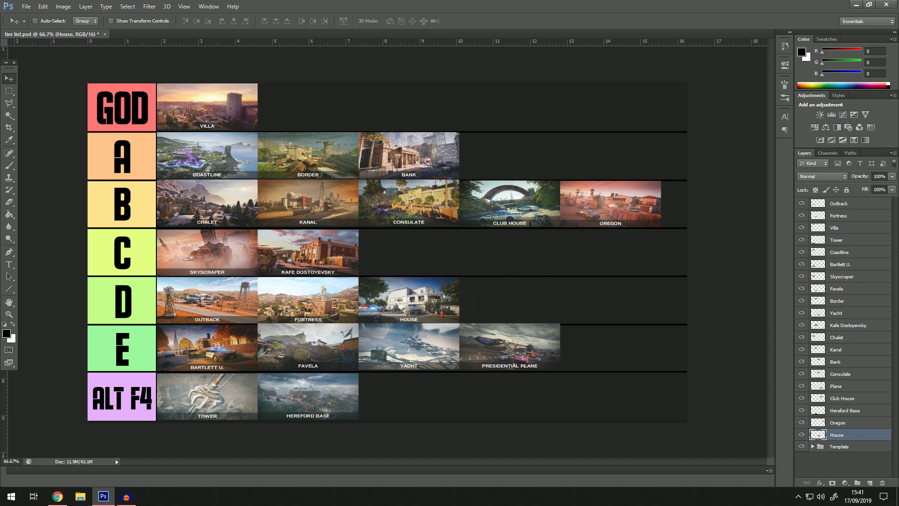